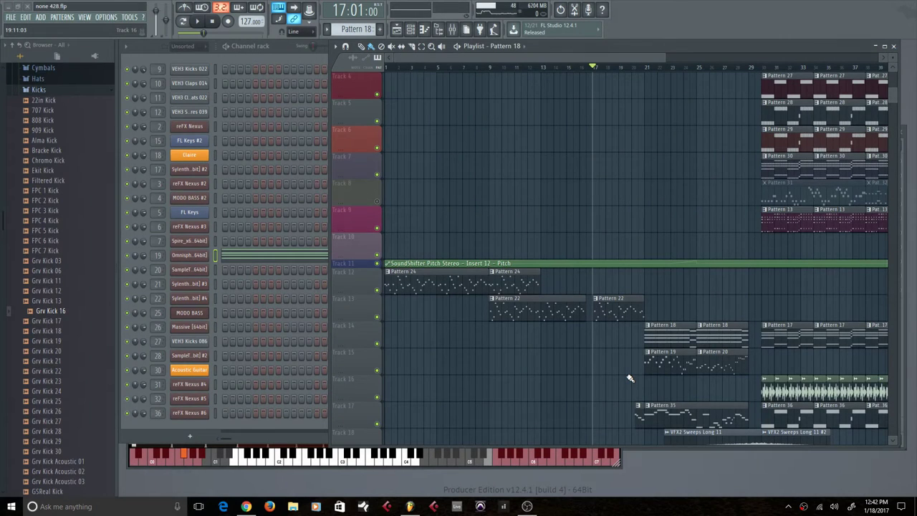
# Step: Play the song from around bar 16 and look over the playlist arrangement through the section starting at bar 30
pyautogui.click(581, 70)
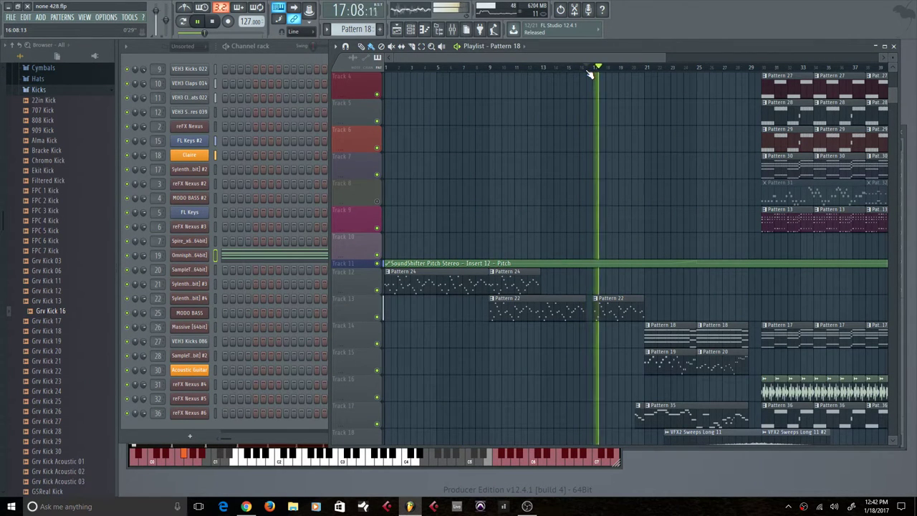
pyautogui.moveTo(594, 58); pyautogui.dragTo(631, 59)
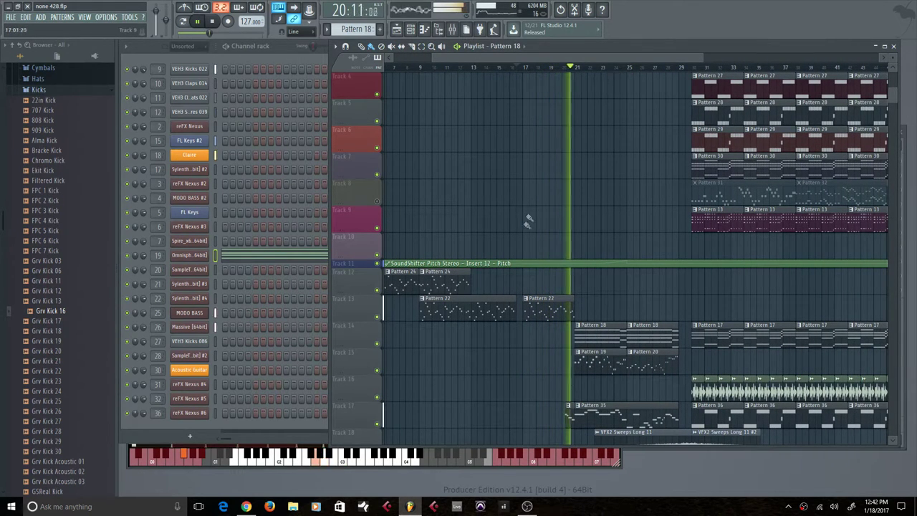
pyautogui.scroll(-4, 532, 229)
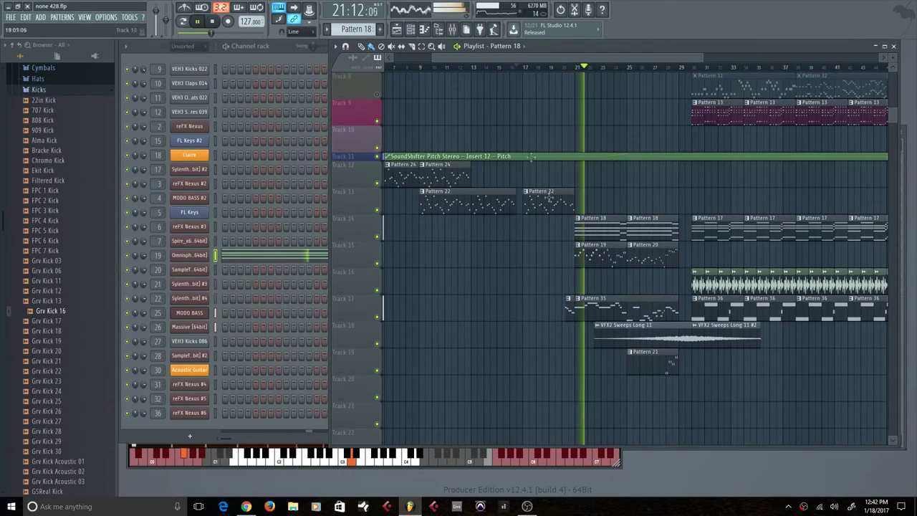
pyautogui.moveTo(500, 60); pyautogui.dragTo(548, 72)
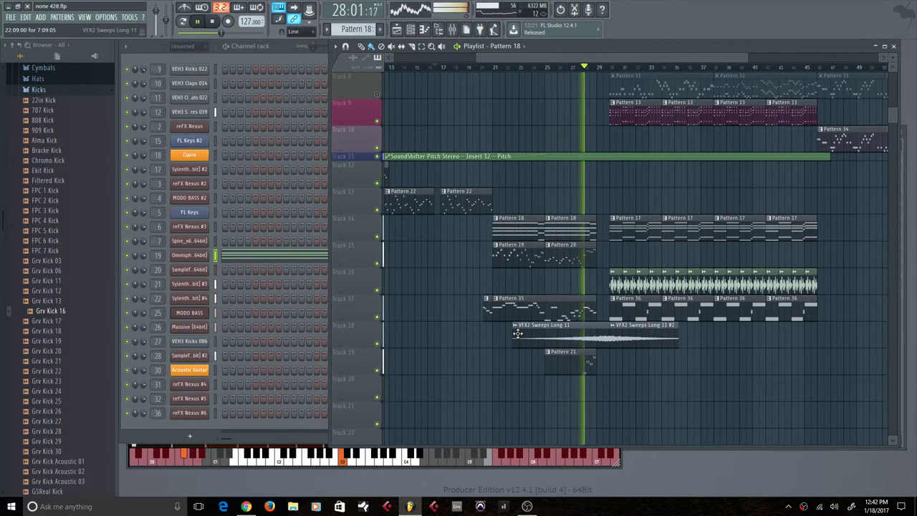
pyautogui.scroll(5, 651, 323)
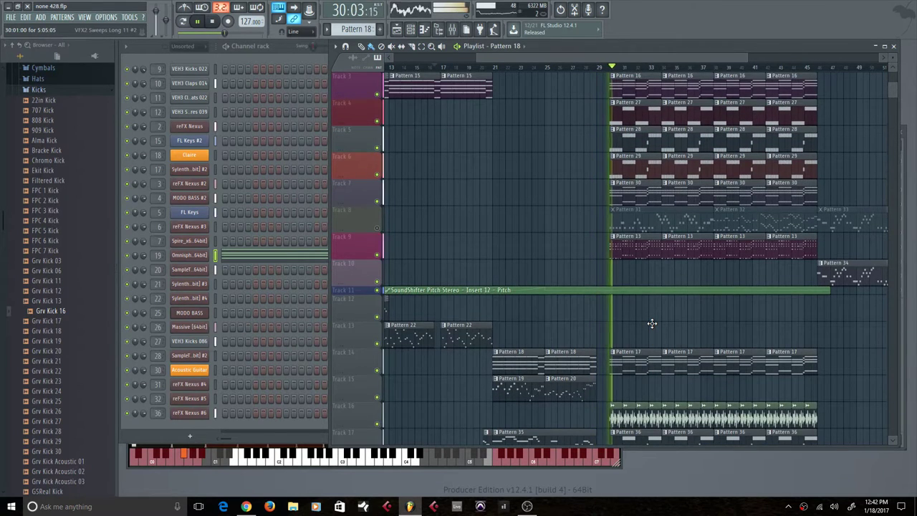
pyautogui.scroll(2, 651, 323)
pyautogui.scroll(-3, 651, 323)
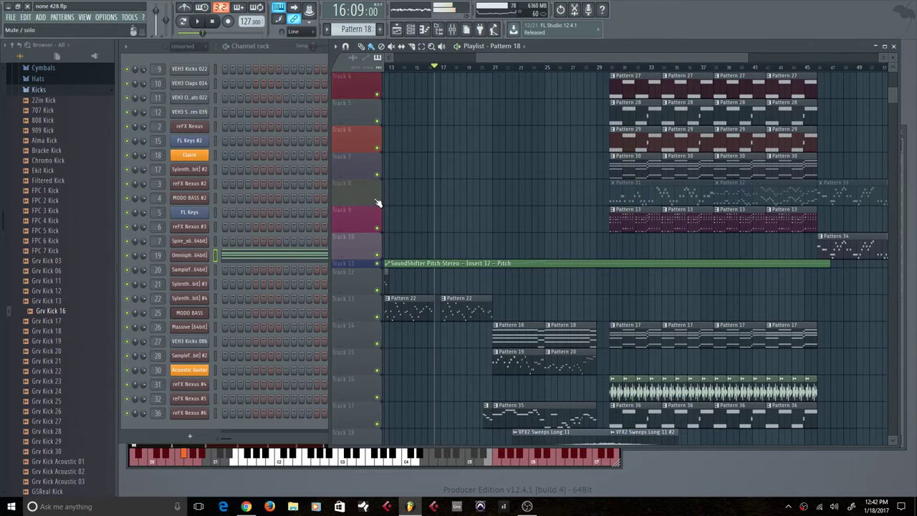
# Step: Play the section from about bar 29 with Track 8 temporarily unmuted to compare it with and without that track
pyautogui.click(377, 201)
pyautogui.click(603, 69)
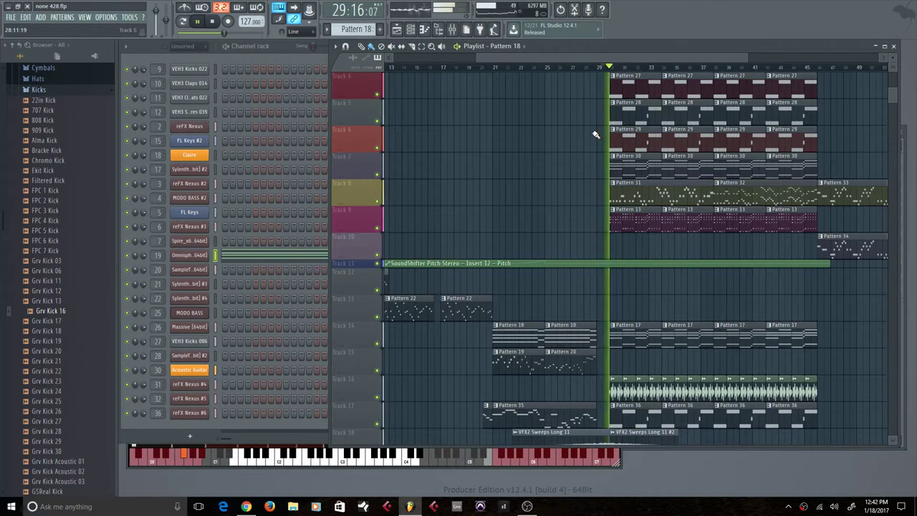
pyautogui.scroll(3, 583, 207)
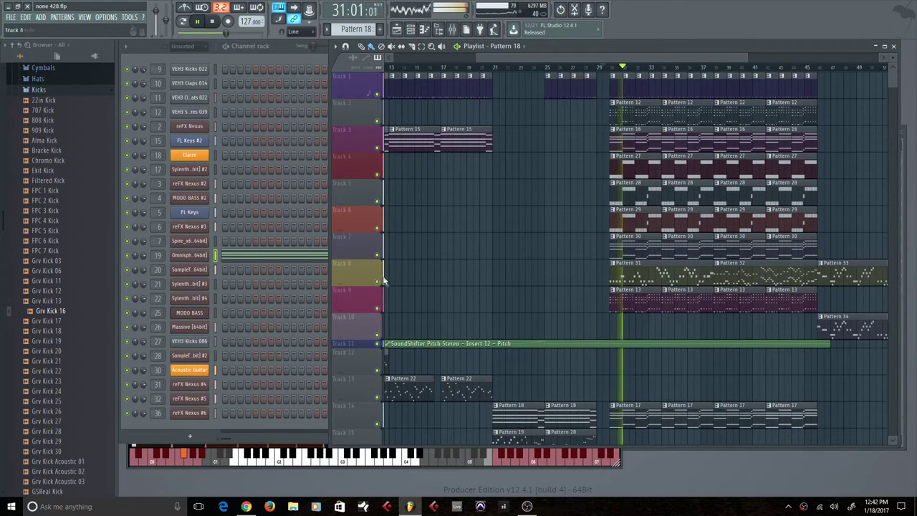
pyautogui.click(377, 281)
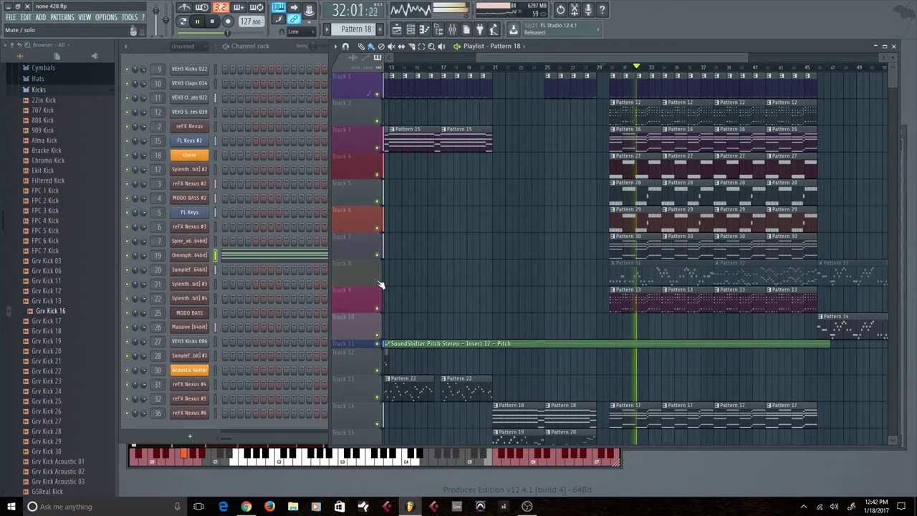
pyautogui.scroll(-5, 540, 263)
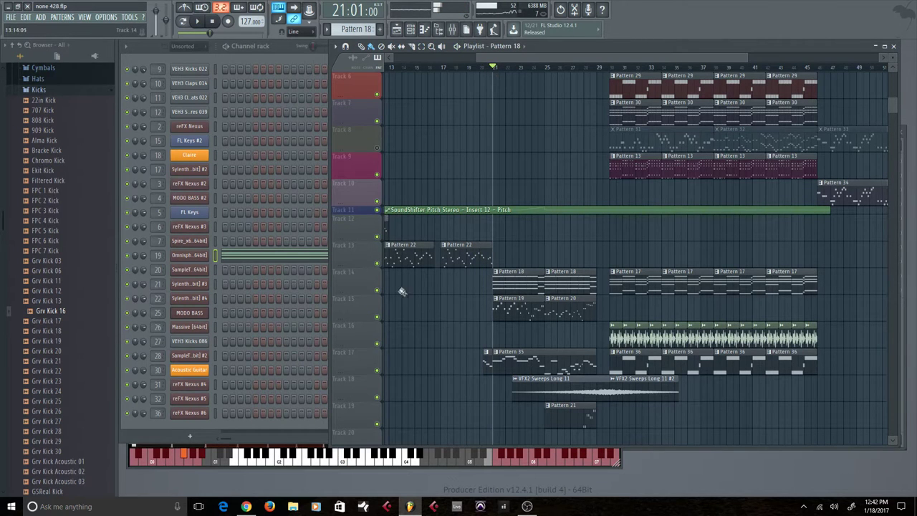
# Step: Examine the Omnisphere chord notes of Pattern 18 in the piano roll and play the pattern on its own
pyautogui.doubleClick(506, 285)
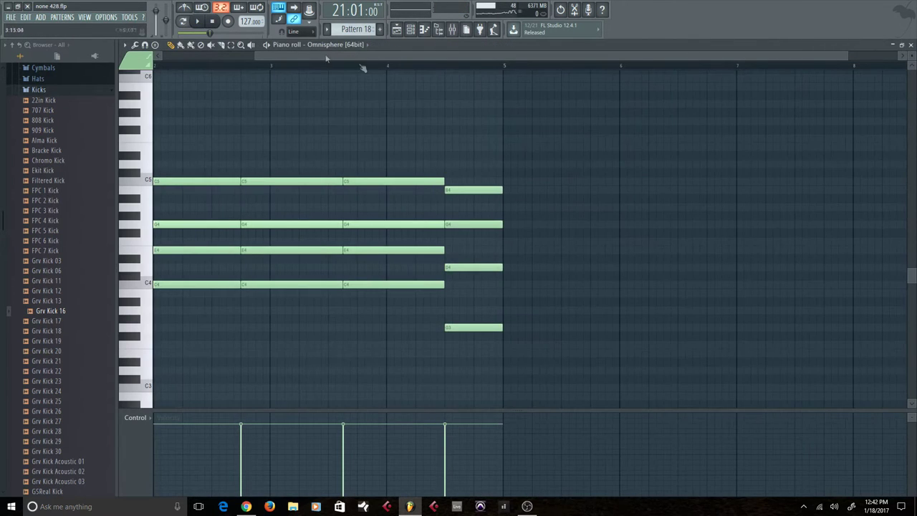
pyautogui.click(268, 47)
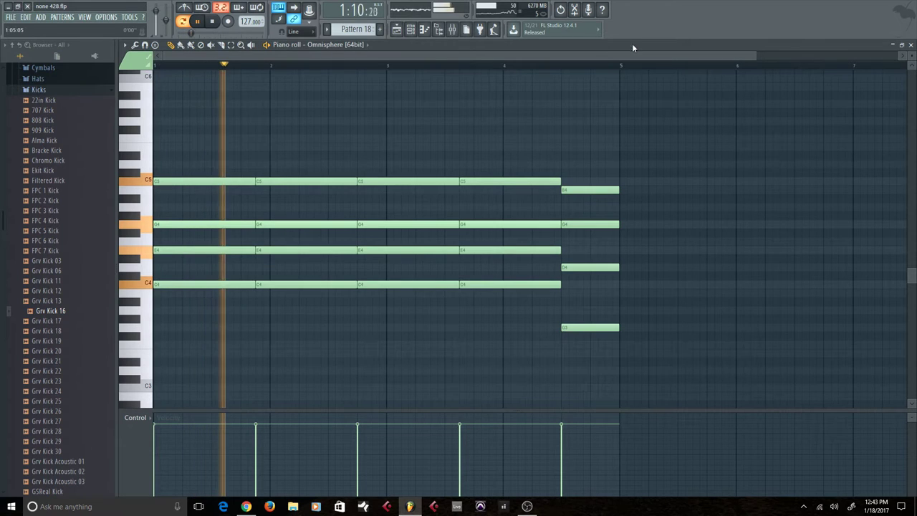
pyautogui.moveTo(749, 54); pyautogui.dragTo(841, 56)
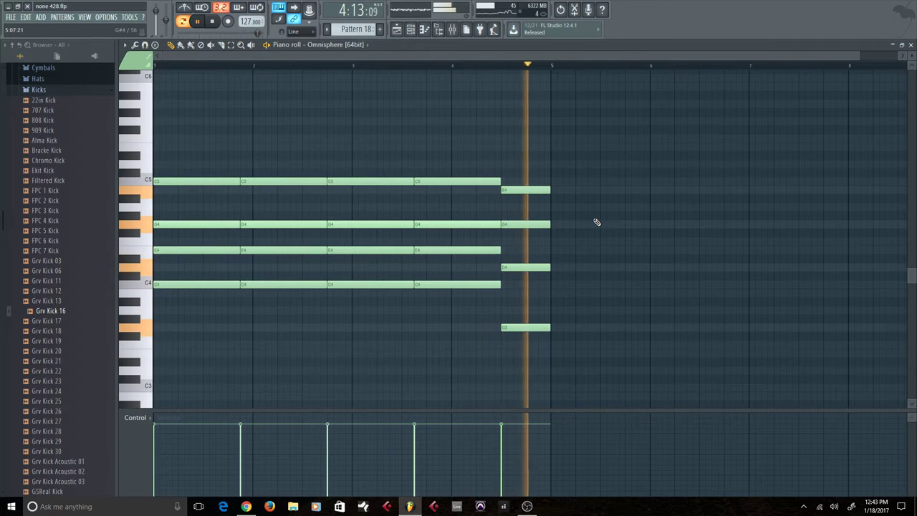
pyautogui.press('space')
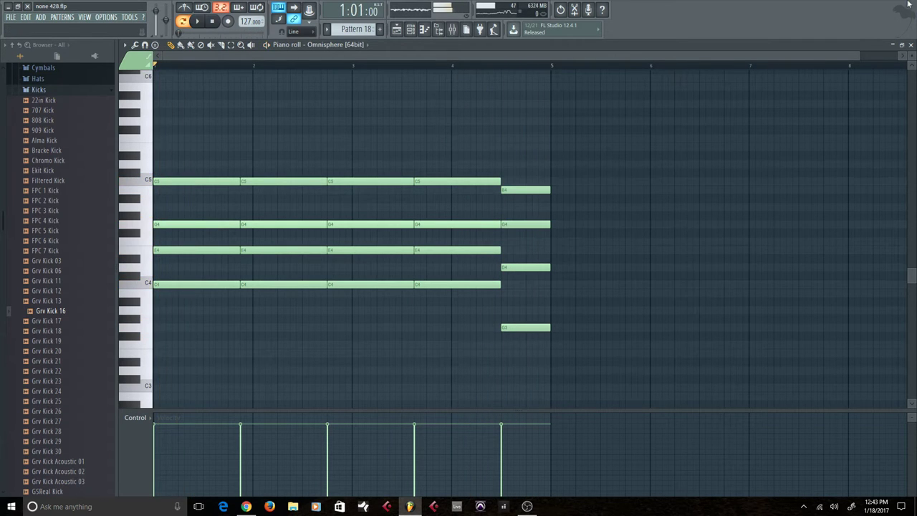
pyautogui.click(911, 45)
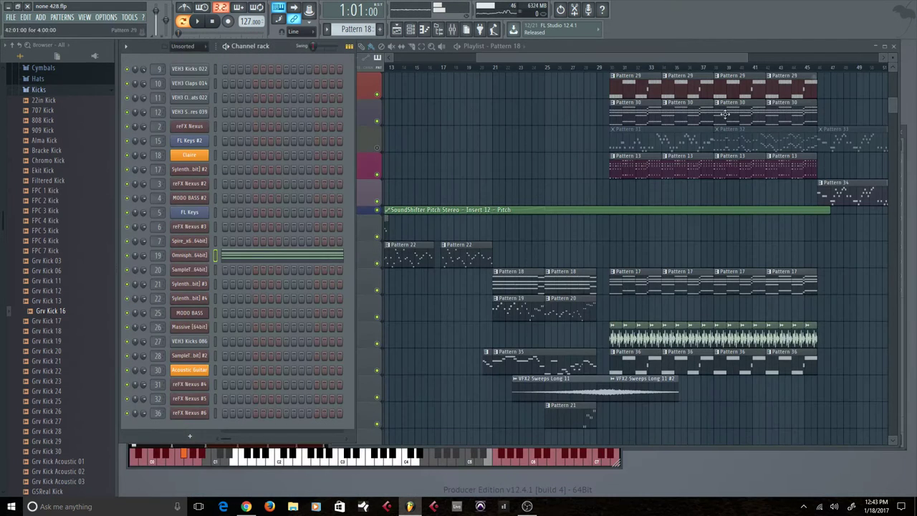
# Step: Examine the Sylenth1 melody notes of Pattern 19 in the piano roll and play the pattern on its own
pyautogui.doubleClick(510, 301)
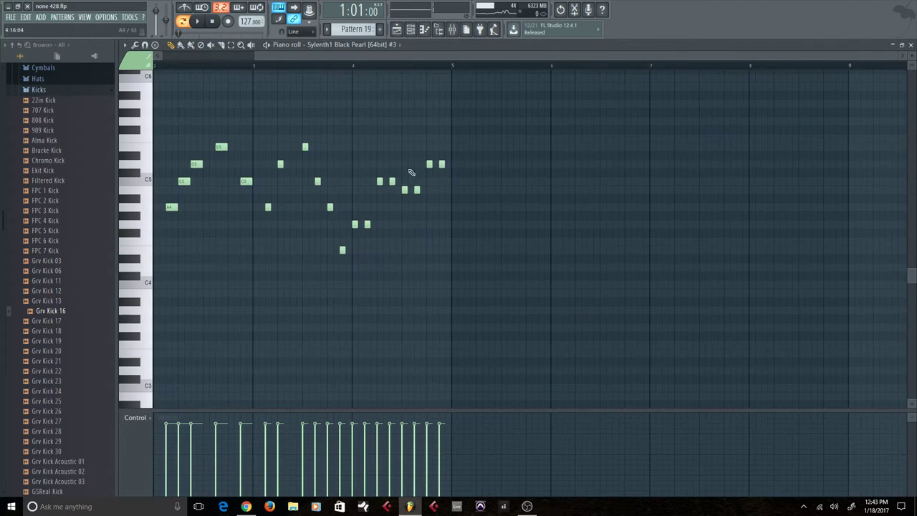
pyautogui.press('space')
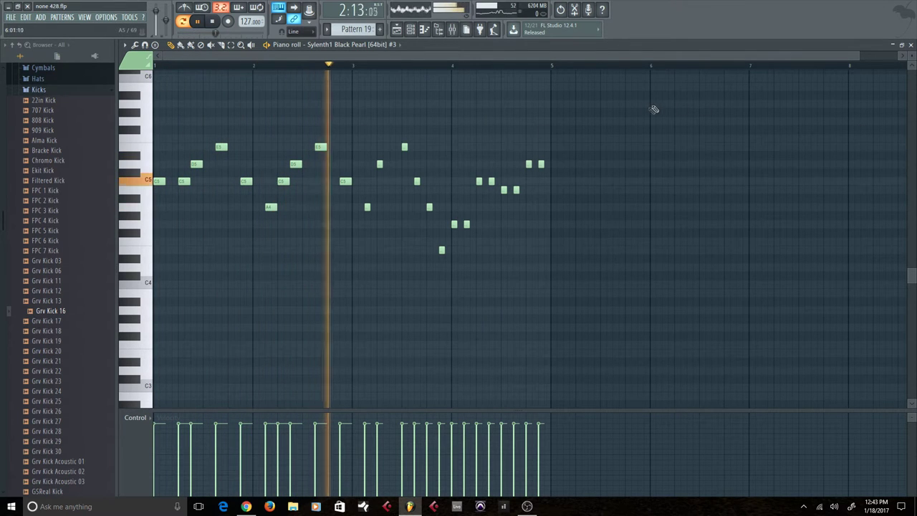
pyautogui.click(911, 45)
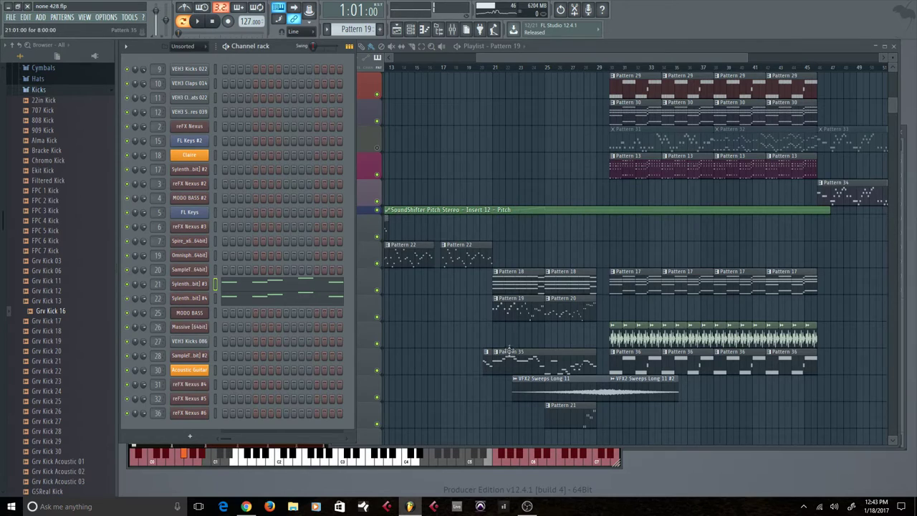
# Step: Play the bass notes of Pattern 35 from the piano roll and inspect the MODO BASS instrument settings while it loops
pyautogui.doubleClick(512, 349)
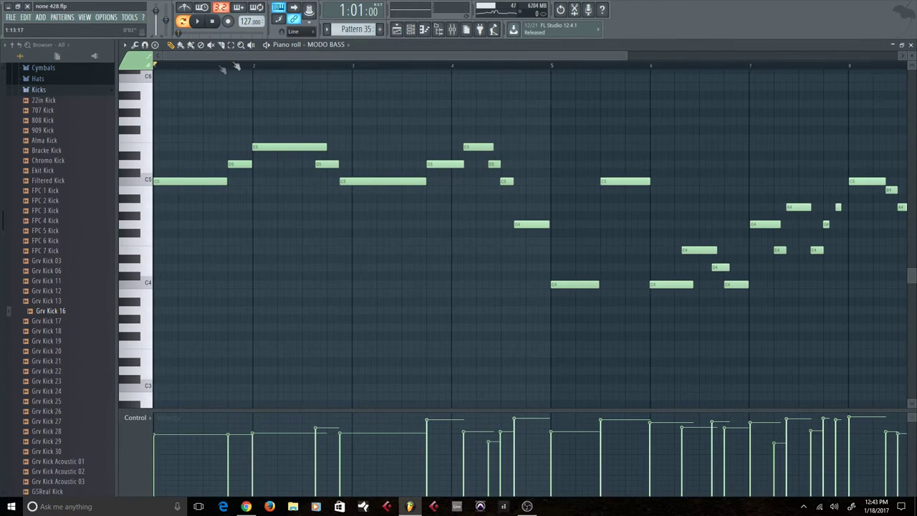
pyautogui.click(267, 46)
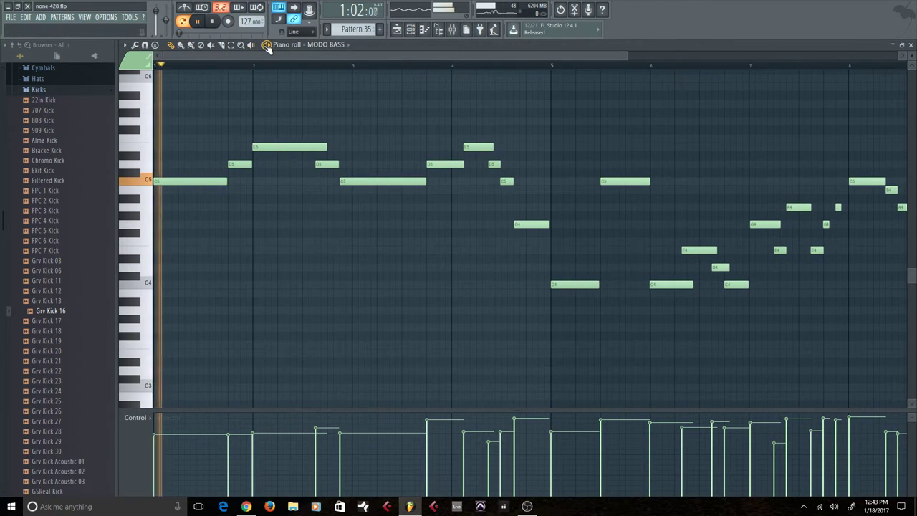
pyautogui.click(910, 46)
pyautogui.click(187, 313)
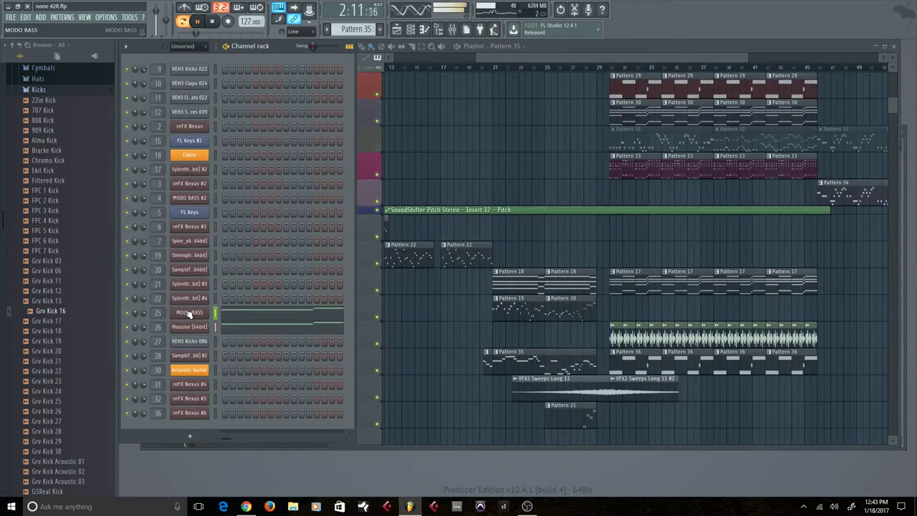
pyautogui.moveTo(344, 109); pyautogui.dragTo(534, 79)
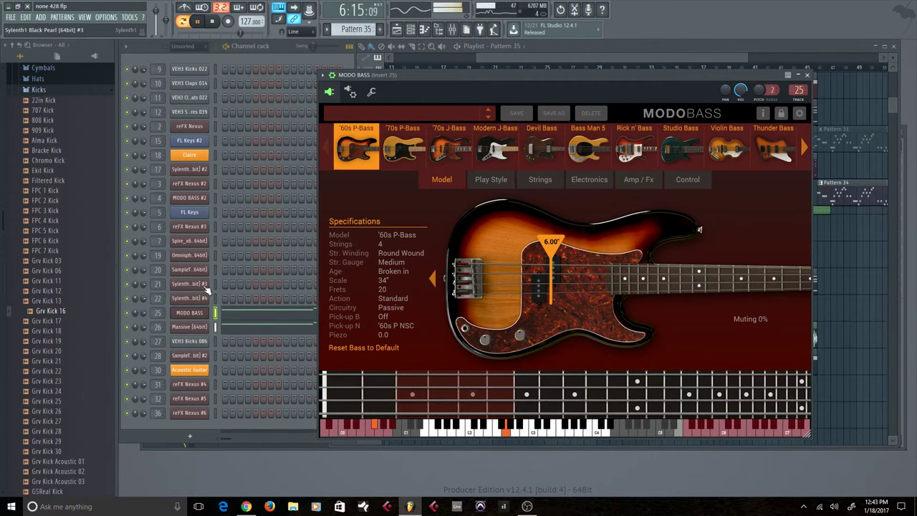
pyautogui.click(808, 76)
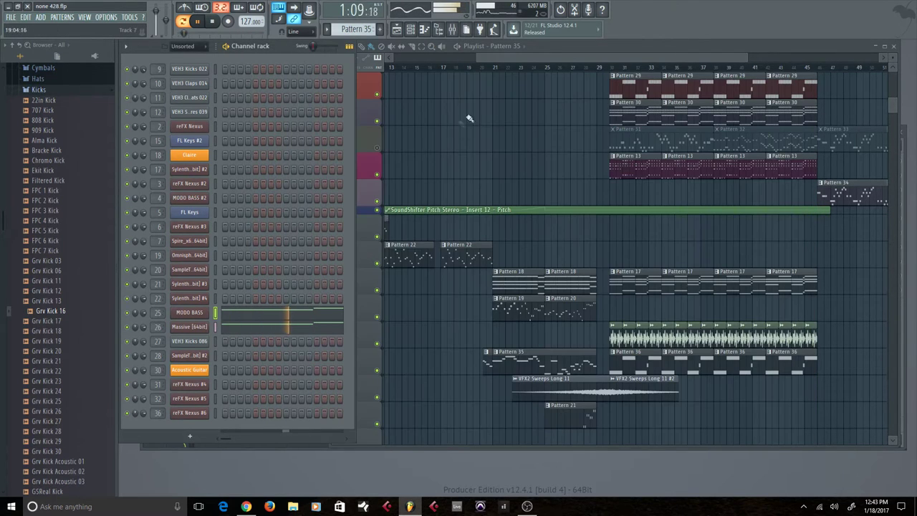
# Step: Audition the VFX2 Sweeps Long 11 clips on Track 18 in solo from about bar 23, and restore the other tracks
pyautogui.click(525, 68)
pyautogui.rightClick(377, 397)
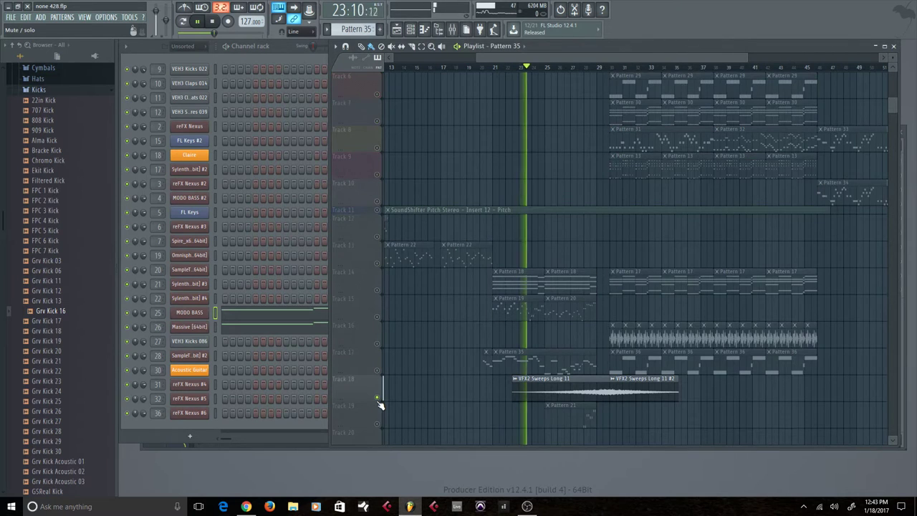
pyautogui.press('space')
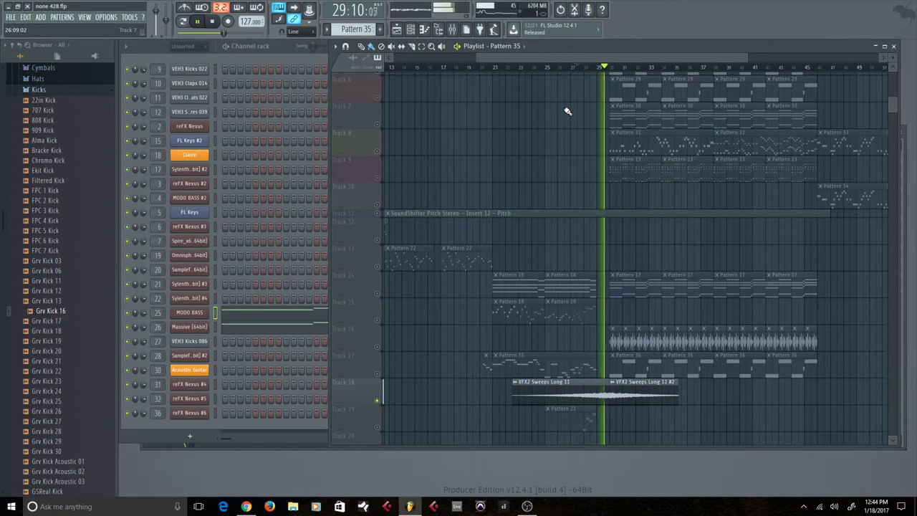
pyautogui.press('space')
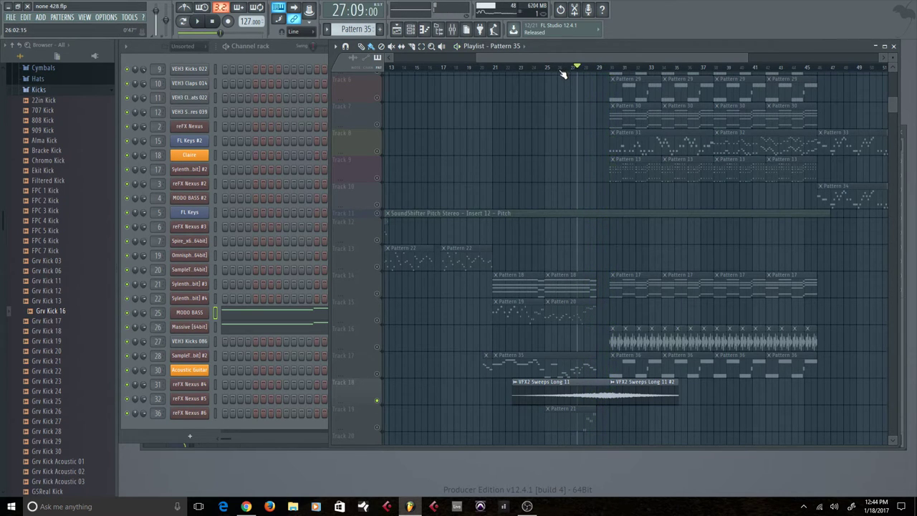
pyautogui.click(378, 399)
pyautogui.click(379, 400)
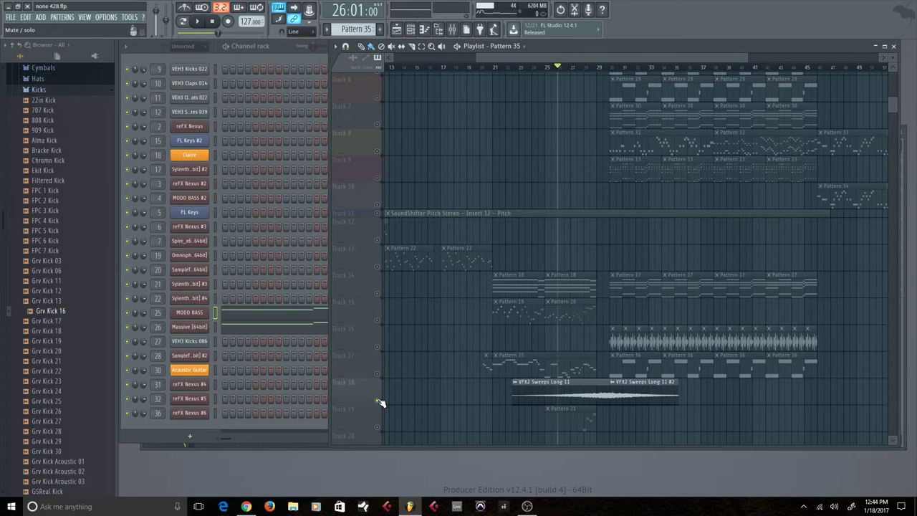
pyautogui.rightClick(378, 400)
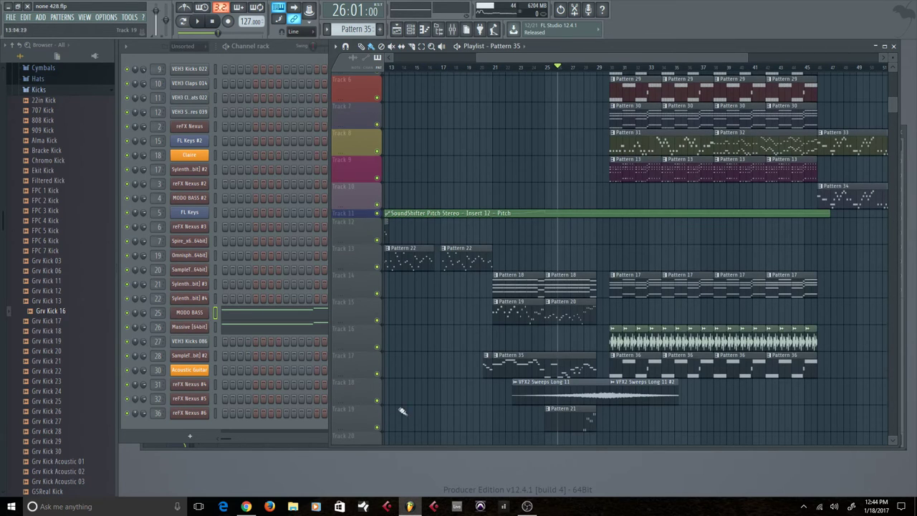
# Step: Solo Track 19 and play its Pattern 21 notes from bar 28
pyautogui.click(581, 418)
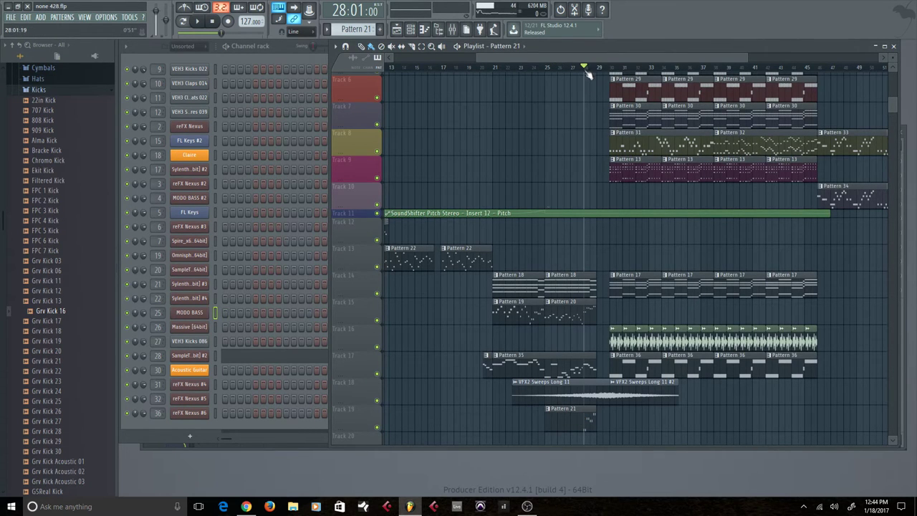
pyautogui.rightClick(378, 428)
pyautogui.press('space')
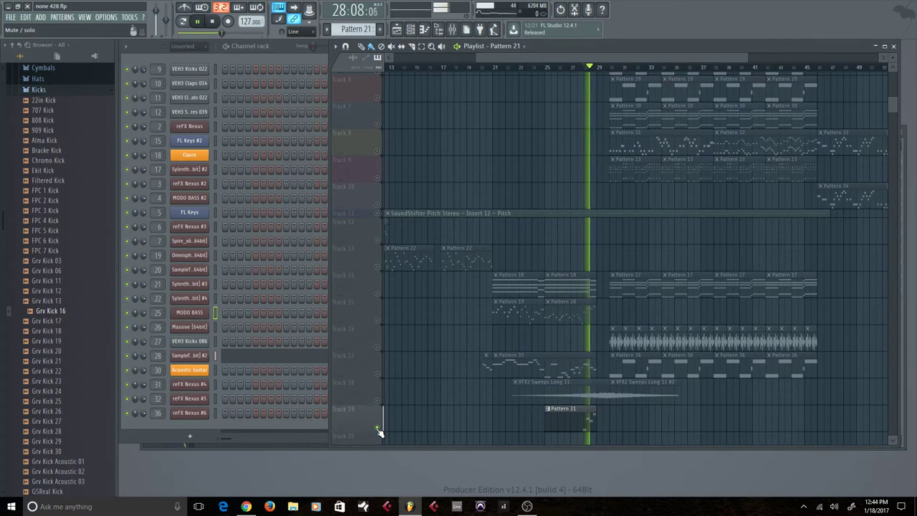
pyautogui.press('space')
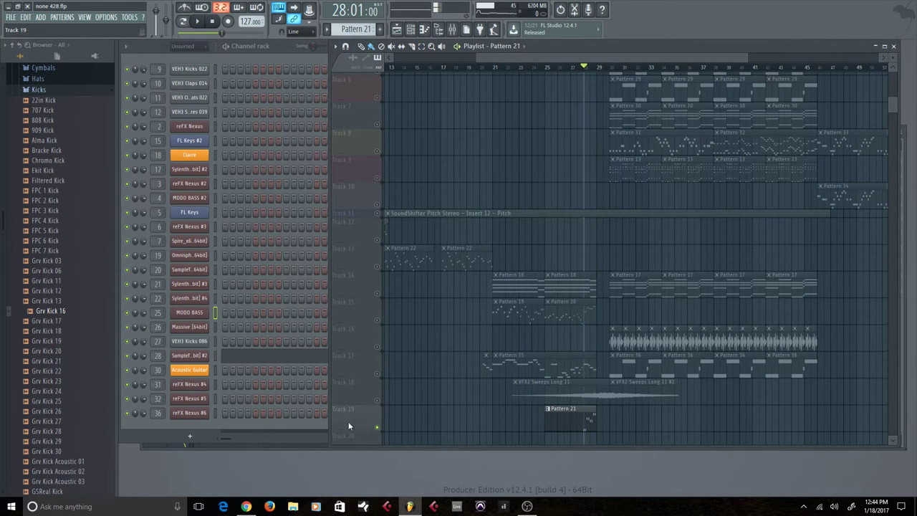
# Step: Inspect the second SampleTank 3 instrument while playing the soloed Pattern 21 from bar 28, and close its window
pyautogui.click(200, 360)
pyautogui.press('space')
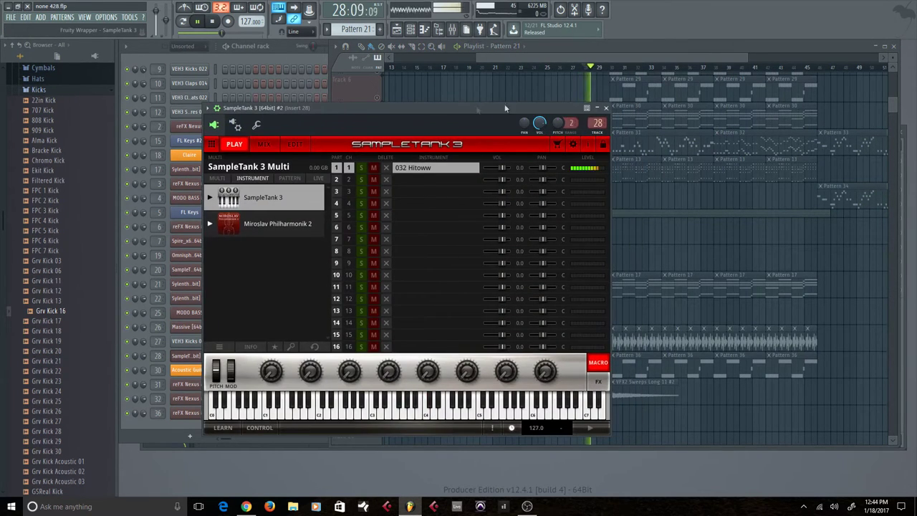
pyautogui.click(605, 108)
pyautogui.press('space')
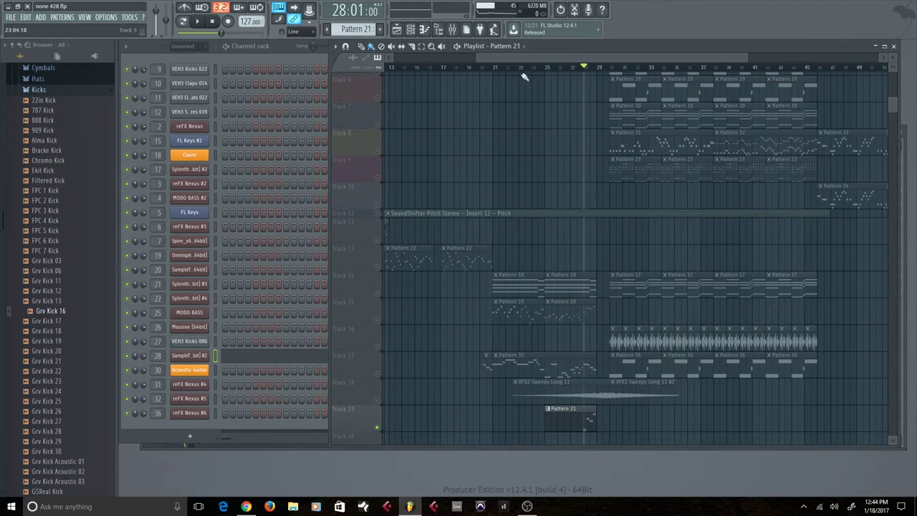
# Step: Unsolo Track 19, briefly play the full arrangement from bar 21, and set the playback position to the middle of bar 19
pyautogui.rightClick(378, 431)
pyautogui.press('space')
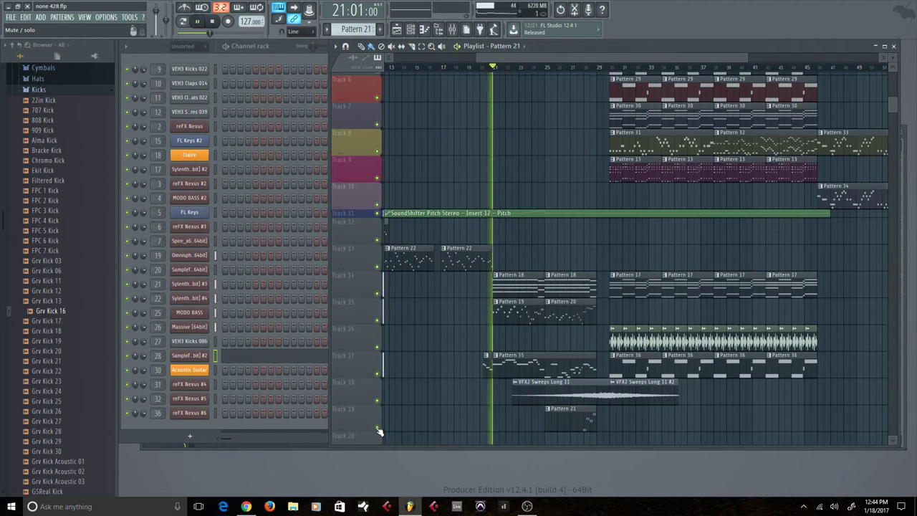
pyautogui.click(477, 67)
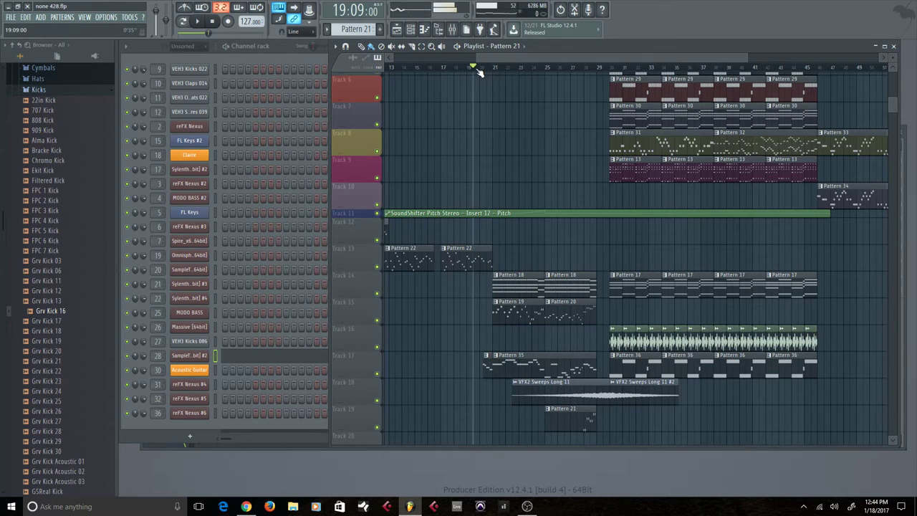
# Step: Play the full arrangement from bar 17 and look over the playlist tracks
pyautogui.scroll(3, 460, 266)
pyautogui.click(446, 67)
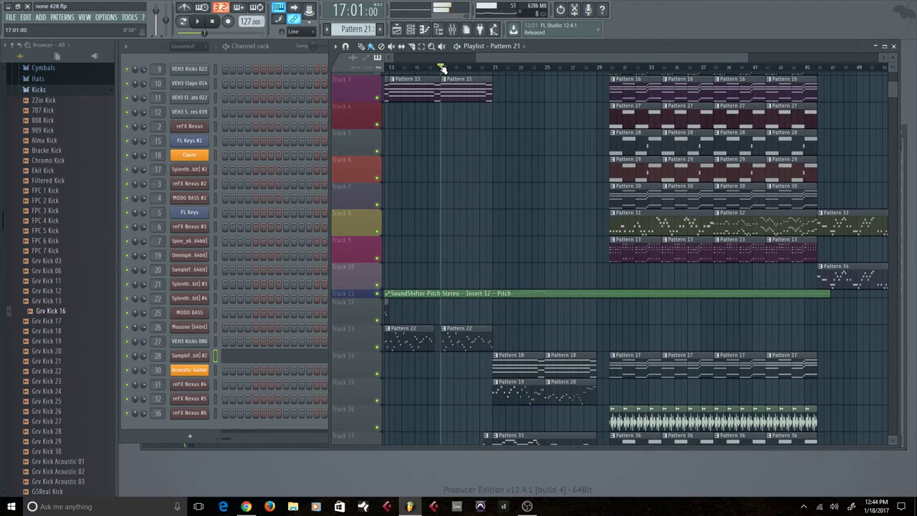
pyautogui.scroll(2, 462, 216)
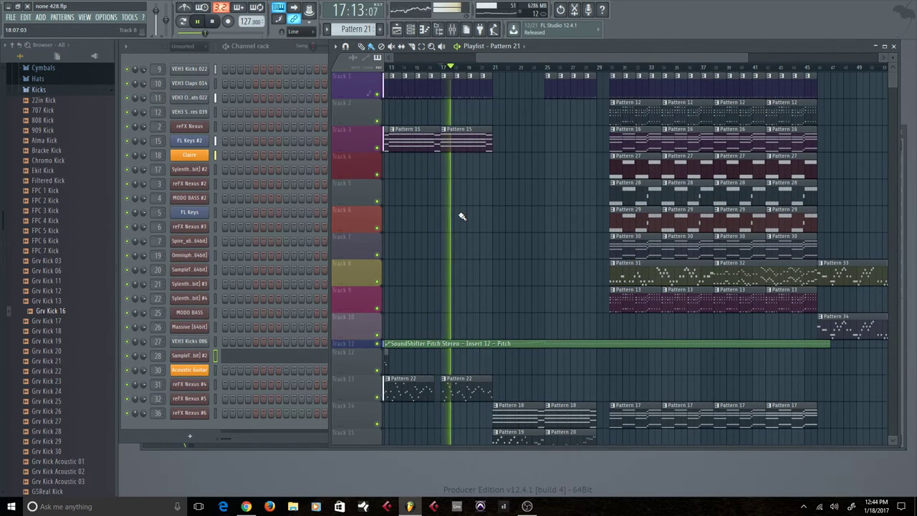
pyautogui.scroll(-3, 462, 217)
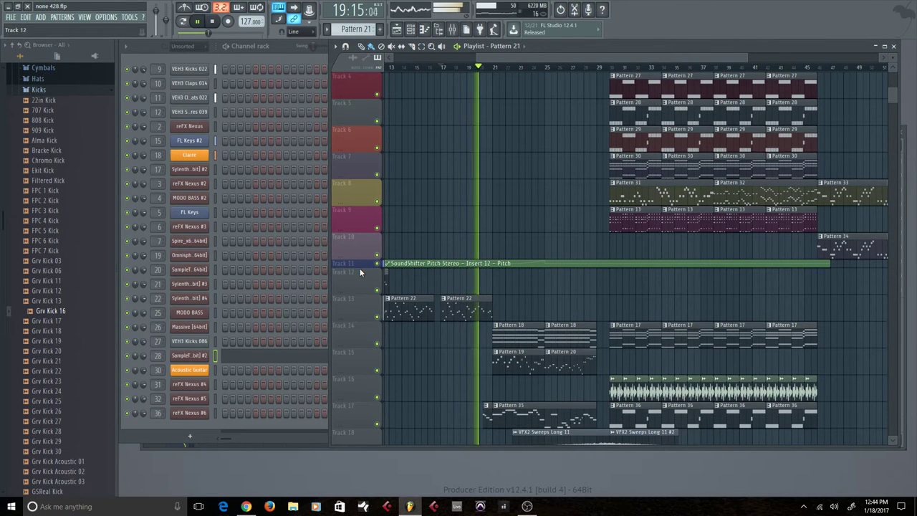
# Step: Make Track 11 taller and shift its SoundShifter Pitch automation clip four bars later so the pitch ramp ends at bar 29
pyautogui.moveTo(361, 271); pyautogui.dragTo(373, 285)
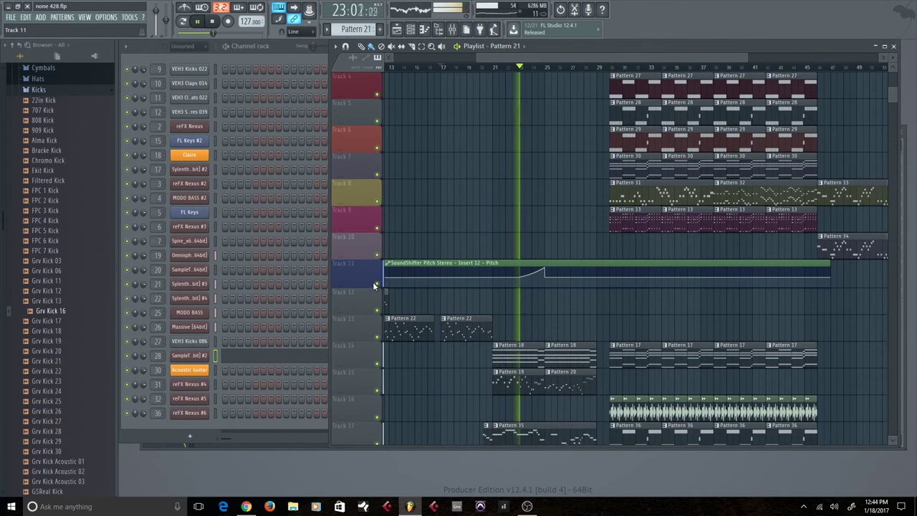
pyautogui.scroll(3, 533, 326)
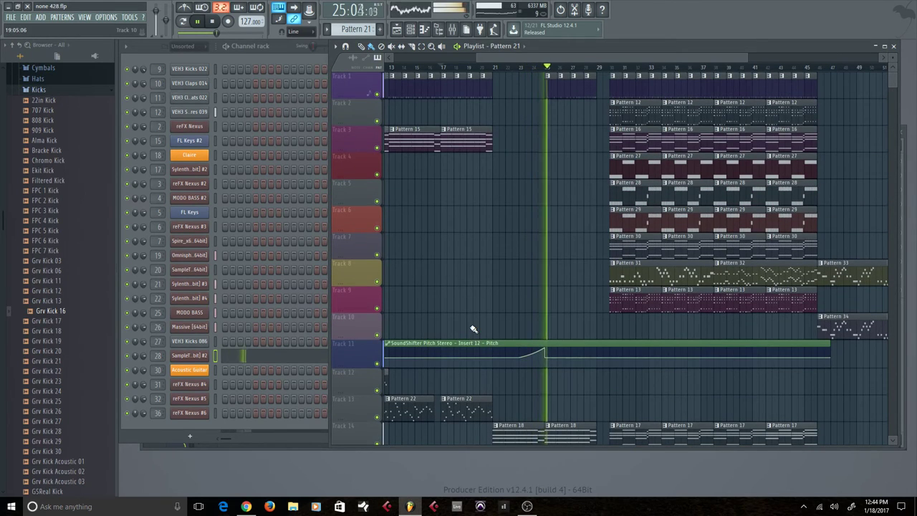
pyautogui.moveTo(581, 345); pyautogui.dragTo(634, 342)
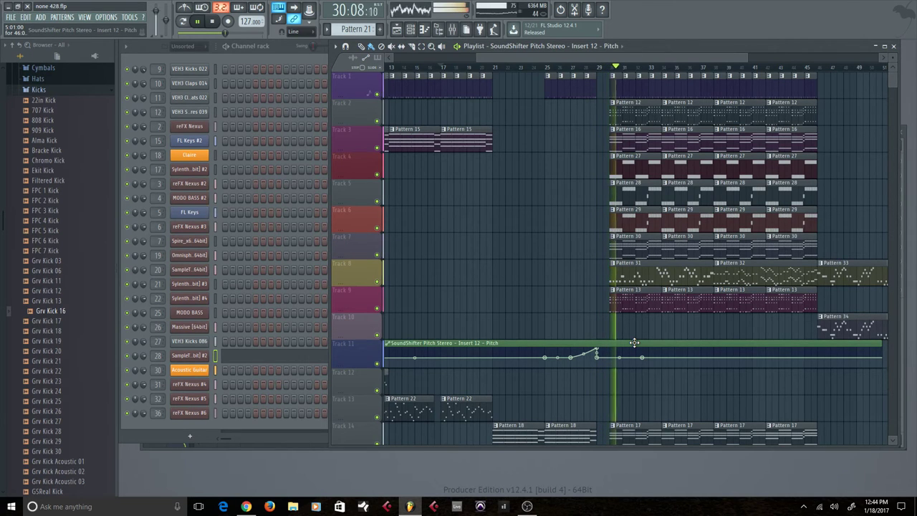
# Step: Mute Track 8, listen to the section after bar 30 without it, and stop playback
pyautogui.click(376, 282)
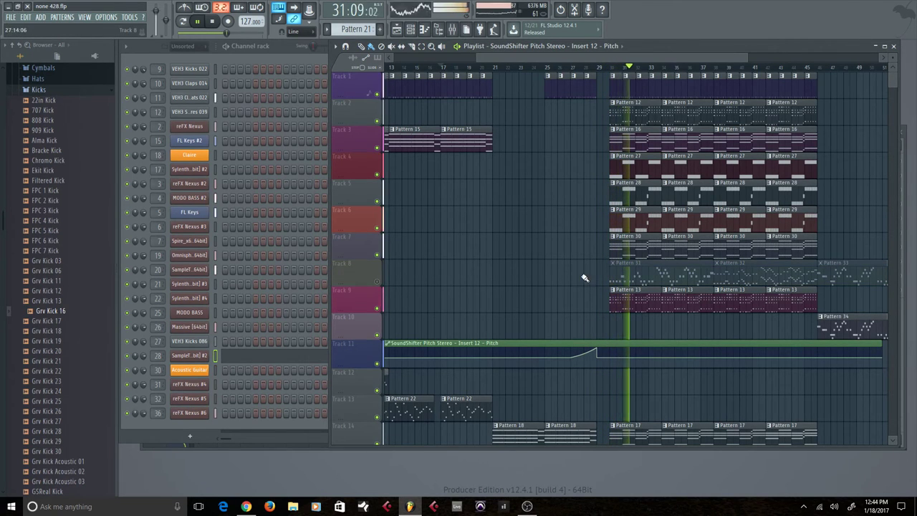
pyautogui.scroll(-2, 567, 213)
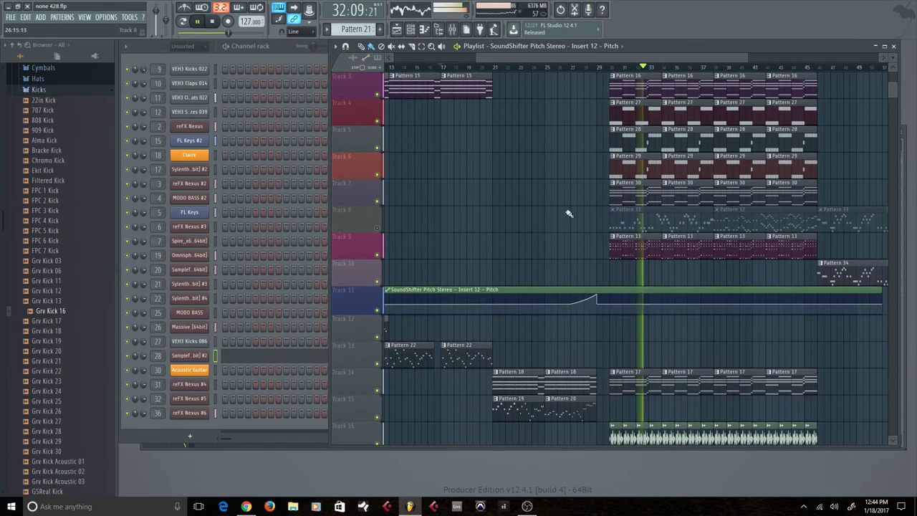
pyautogui.press('space')
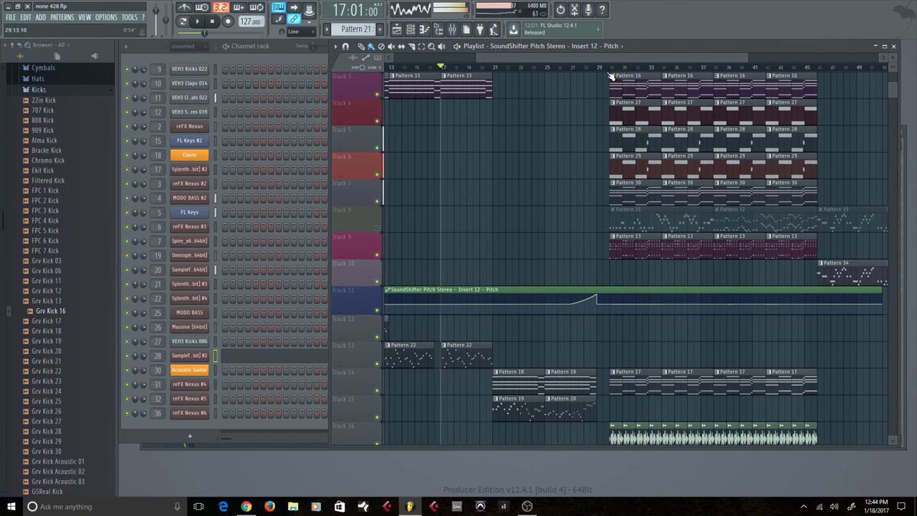
# Step: Solo Track 9, play it from bar 30, and view the Pattern 13 notes in the piano roll before closing it
pyautogui.keyDown('ctrl'); pyautogui.click(377, 255); pyautogui.keyUp('ctrl')
pyautogui.press('space')
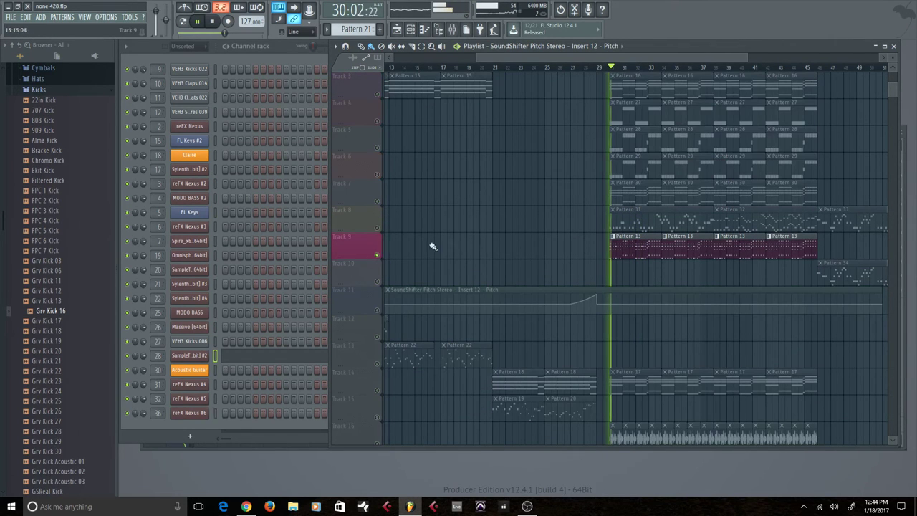
pyautogui.doubleClick(627, 245)
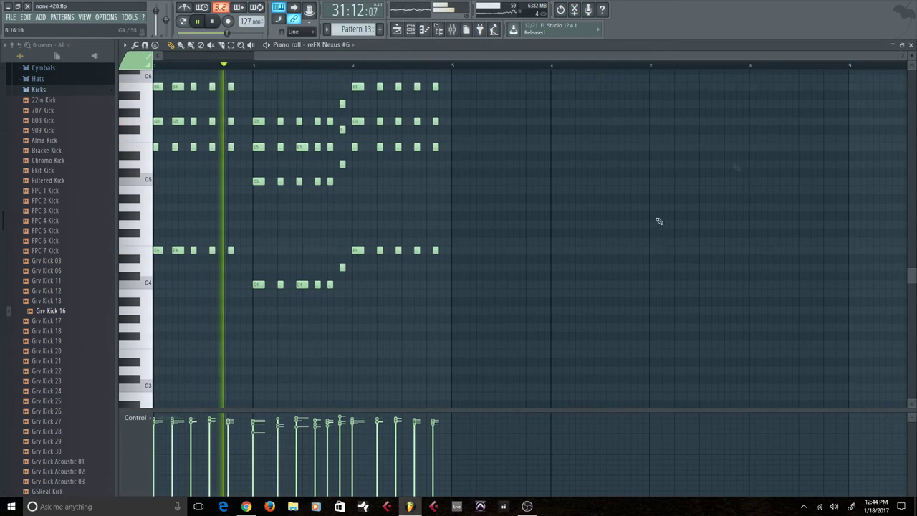
pyautogui.click(910, 44)
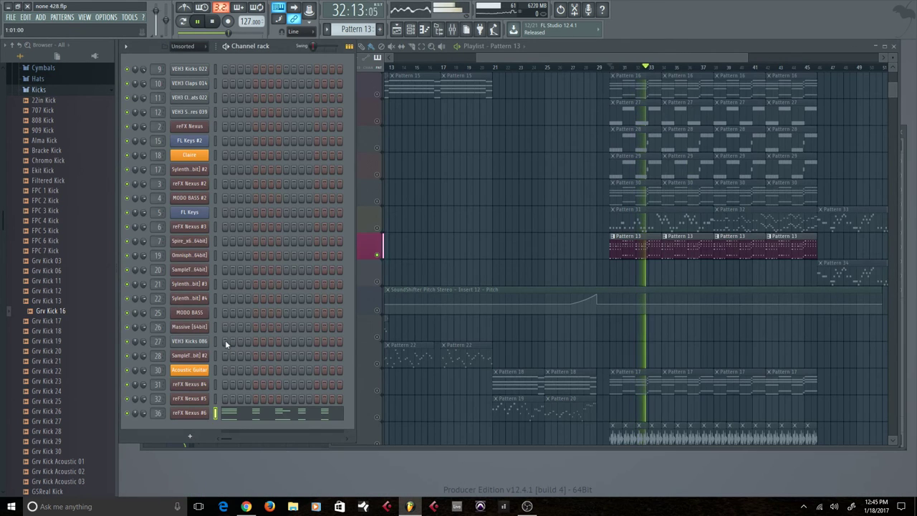
# Step: Inspect the reFX Nexus #6 preset in its library while playing the soloed Pattern 13 from bar 30, and close its window
pyautogui.click(202, 416)
pyautogui.press('space')
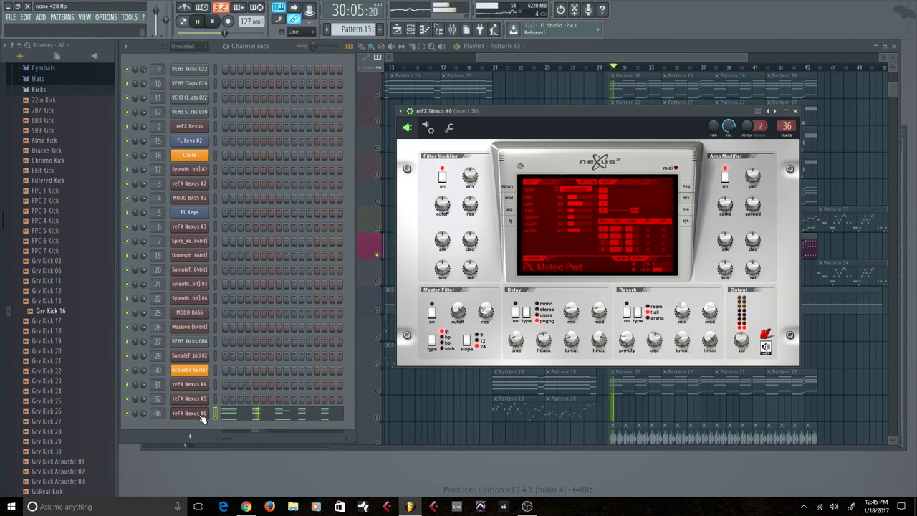
pyautogui.click(512, 188)
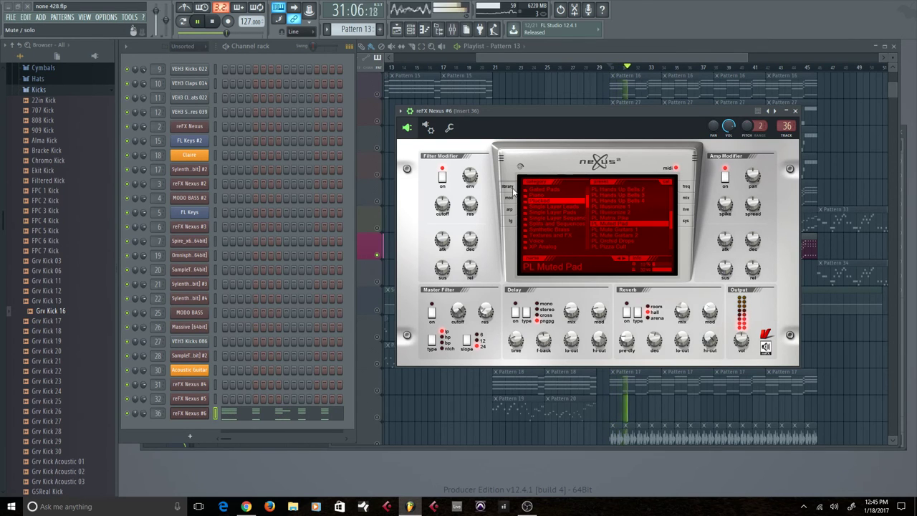
pyautogui.click(795, 112)
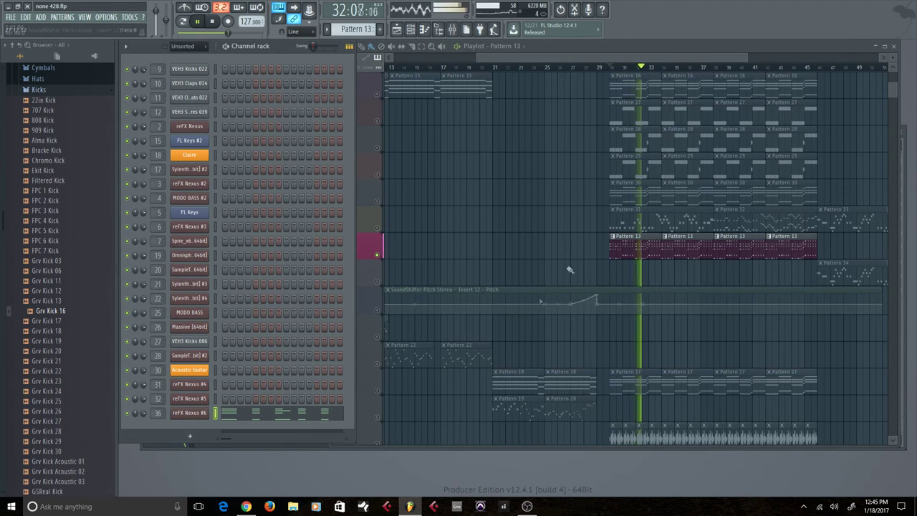
# Step: Unsolo Track 9, play the section from bar 30 while toggling solo on Track 7, and restore all tracks
pyautogui.press('space')
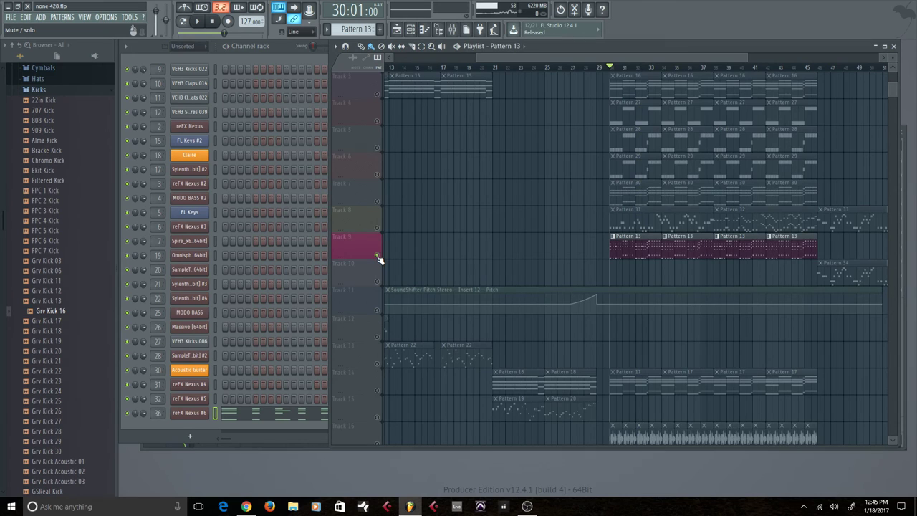
pyautogui.rightClick(377, 255)
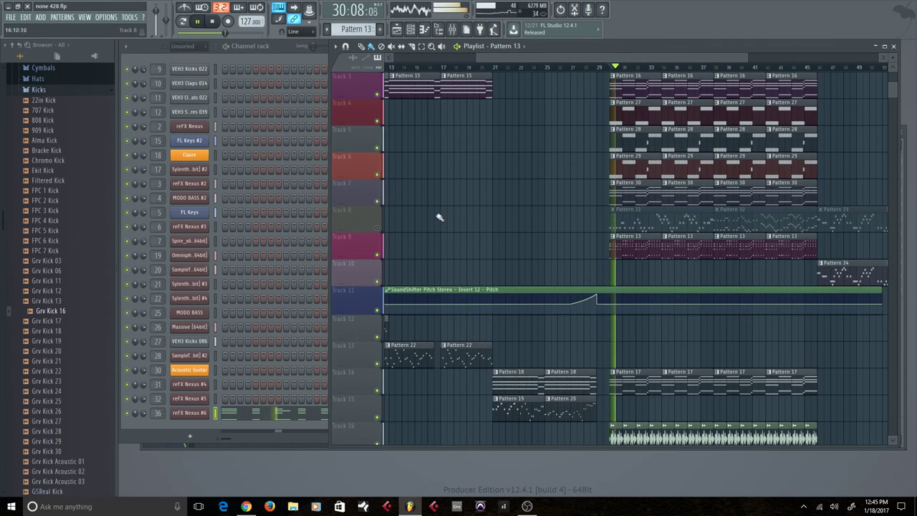
pyautogui.rightClick(378, 201)
pyautogui.rightClick(379, 201)
pyautogui.rightClick(379, 201)
pyautogui.press('space')
pyautogui.rightClick(379, 201)
# Step: Audition the Track 16 audio clips in solo from bar 30, and restore the other tracks
pyautogui.scroll(-5, 640, 311)
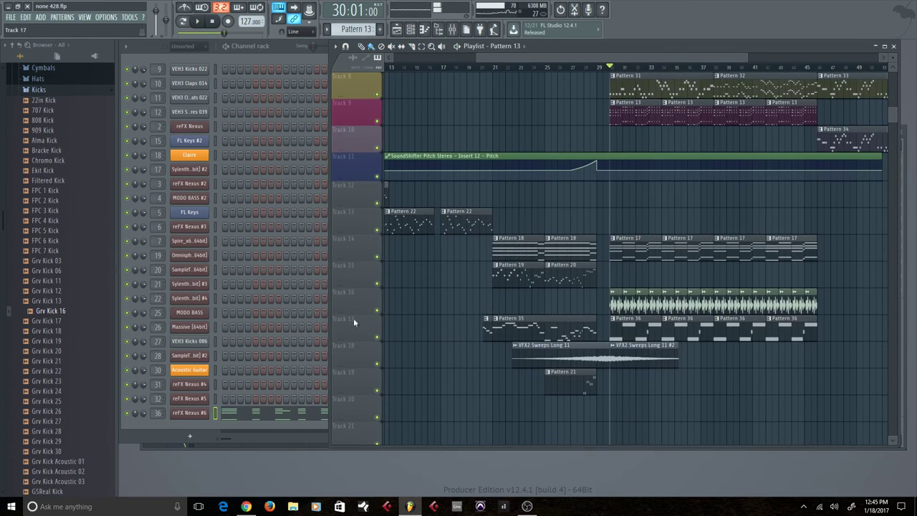
pyautogui.rightClick(380, 313)
pyautogui.press('space')
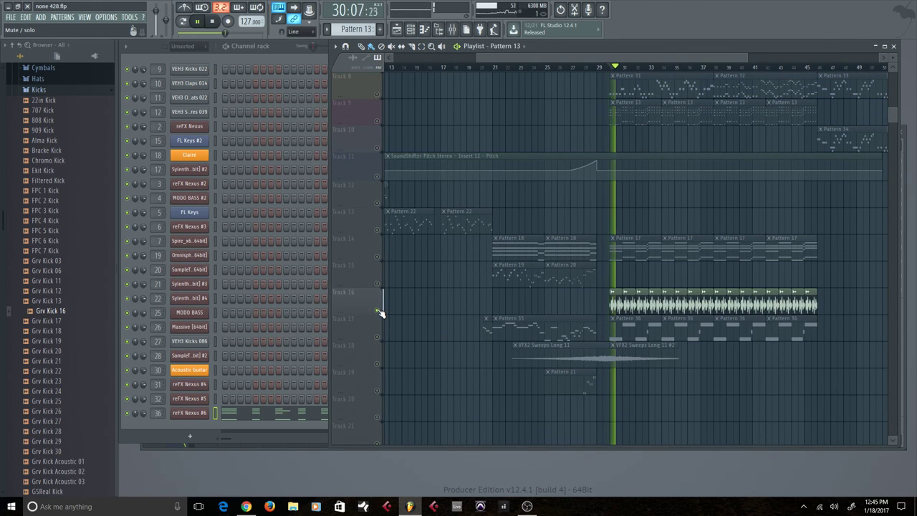
pyautogui.rightClick(380, 313)
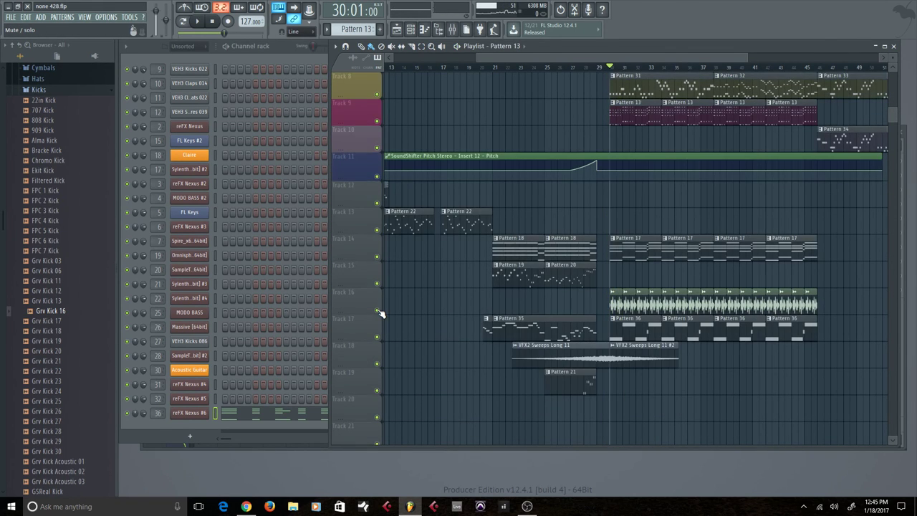
# Step: Audition Pattern 36 on Track 17 in solo from bar 30, restore the other tracks, and stop playback
pyautogui.rightClick(377, 336)
pyautogui.press('space')
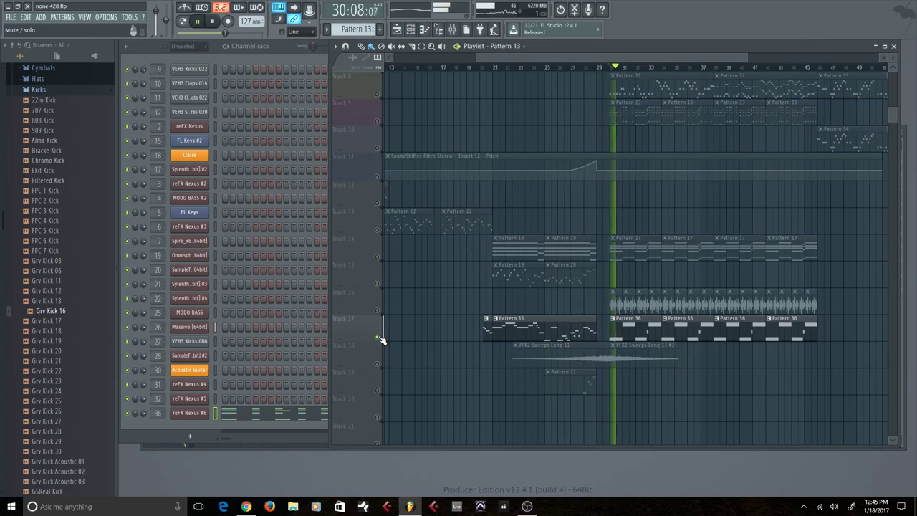
pyautogui.rightClick(378, 337)
pyautogui.press('space')
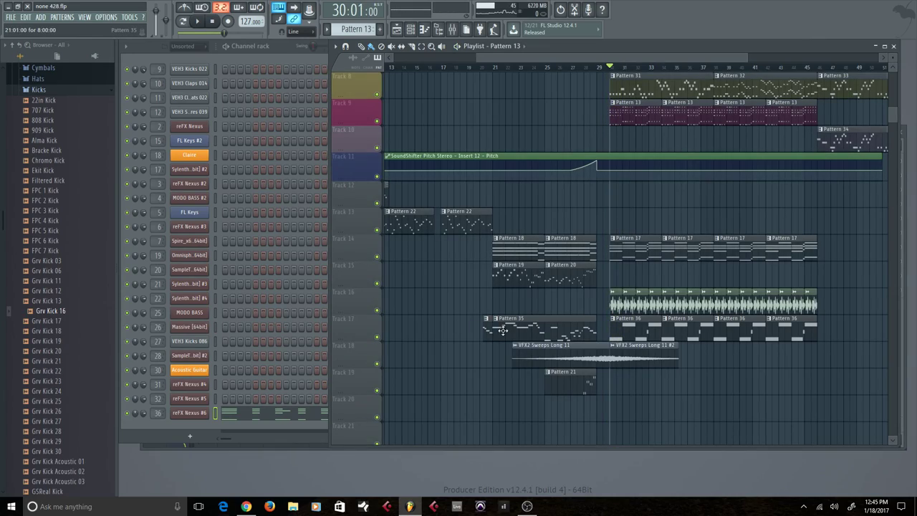